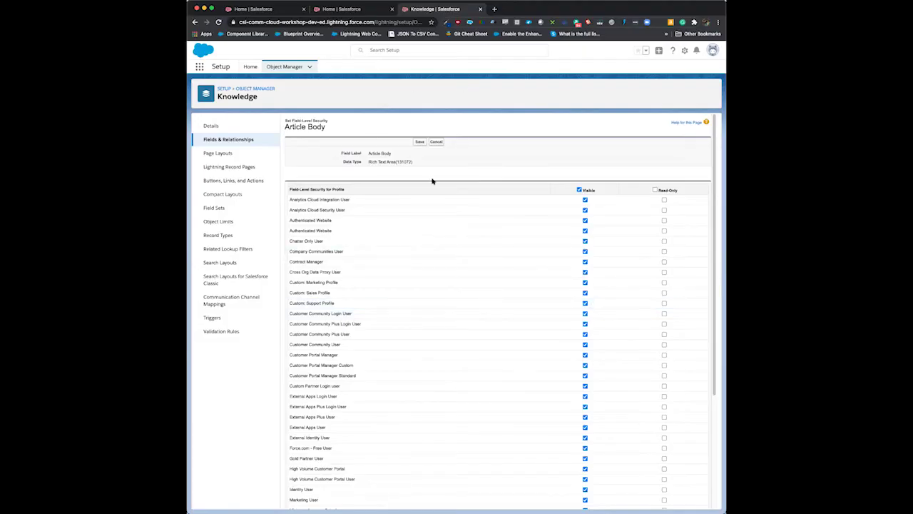
Leave the Article Body field security unchanged, search the Knowledge Layout's available fields for "article", and save the layout.
left_click(436, 142)
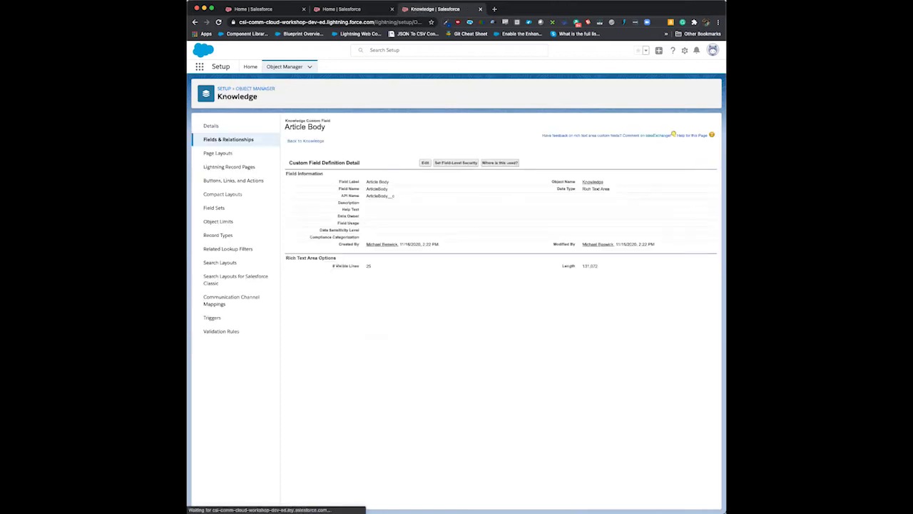
left_click(217, 154)
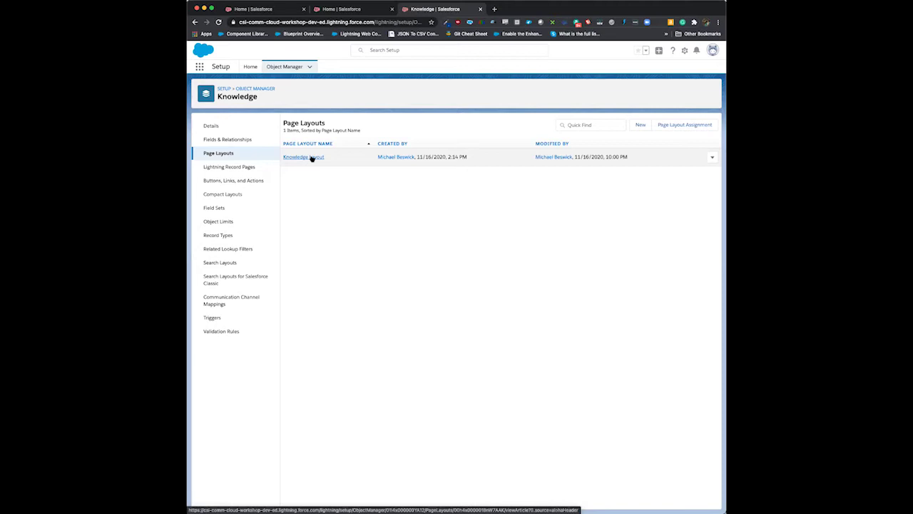
left_click(312, 157)
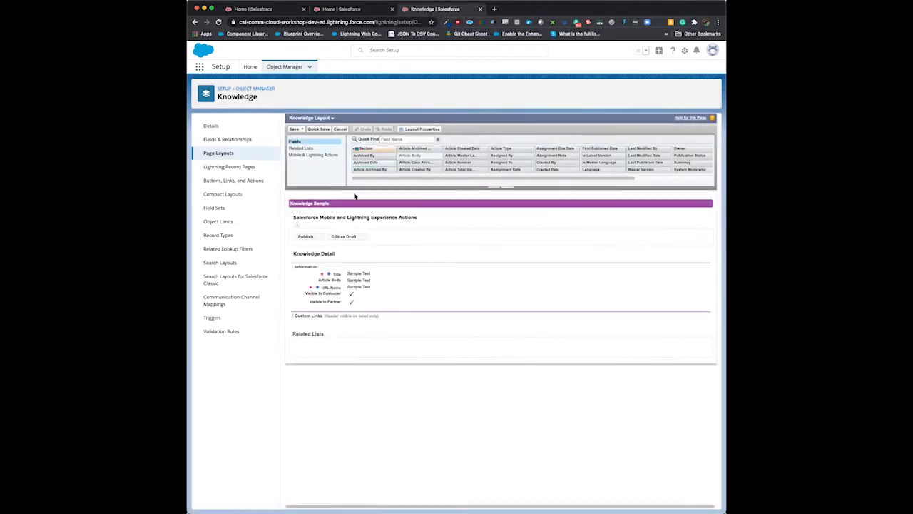
left_click(341, 280)
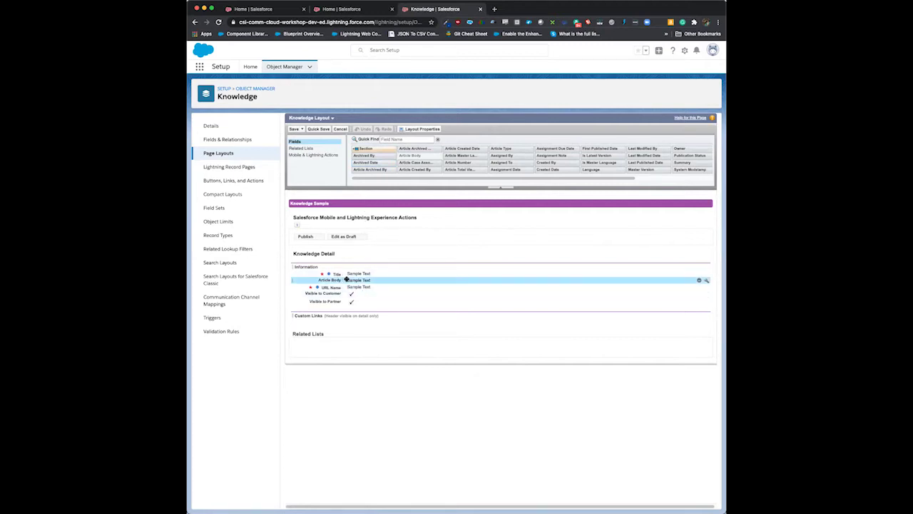
left_click(402, 140)
type("article")
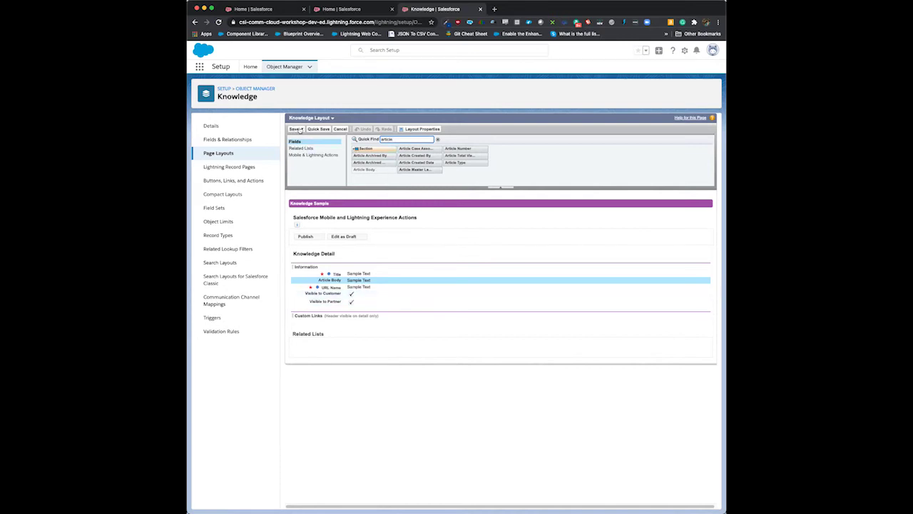
left_click(294, 129)
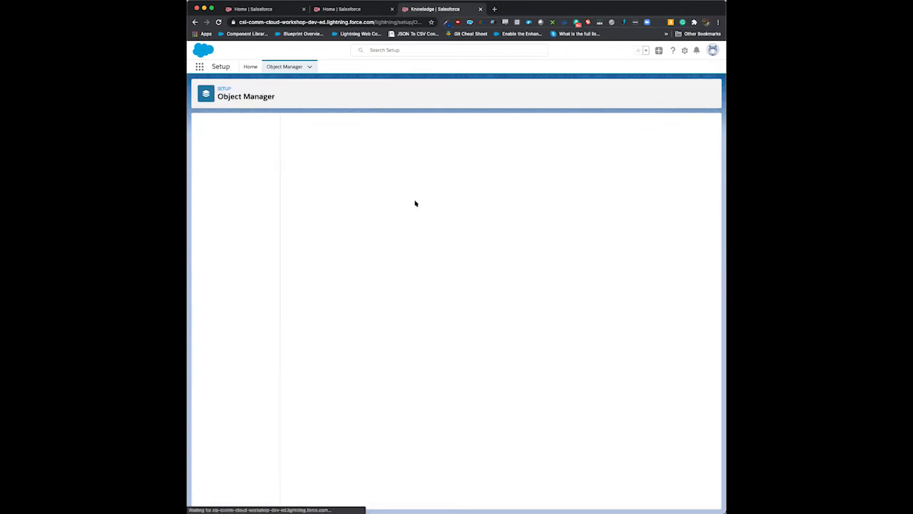
Reopen the Knowledge Layout, show its available Mobile & Lightning Actions, and save the layout.
left_click(309, 159)
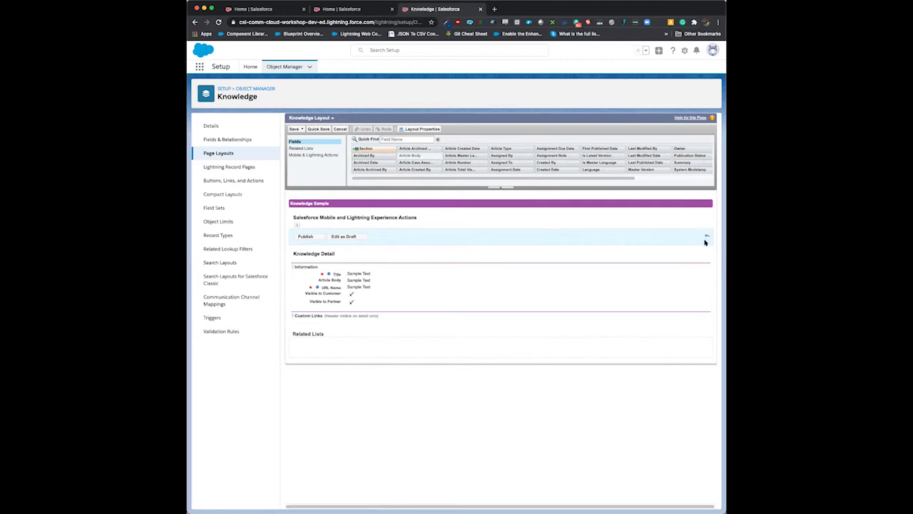
left_click(322, 157)
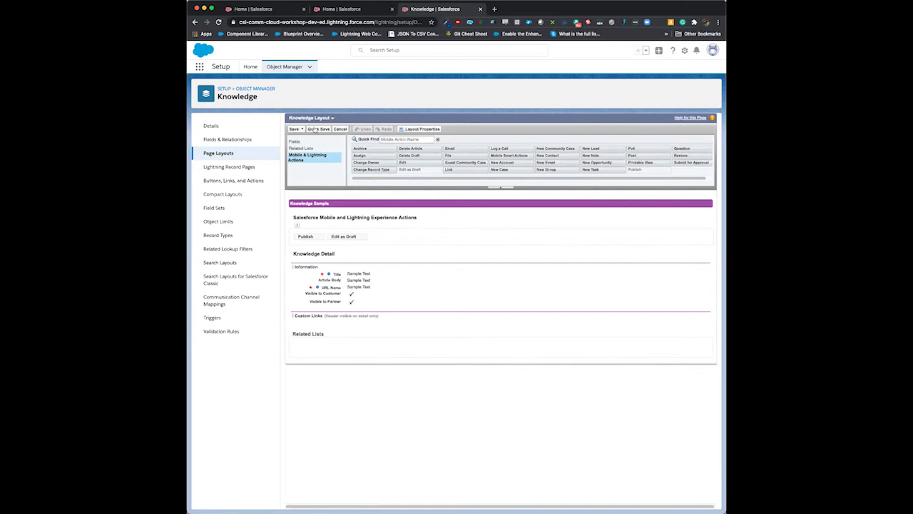
left_click(294, 129)
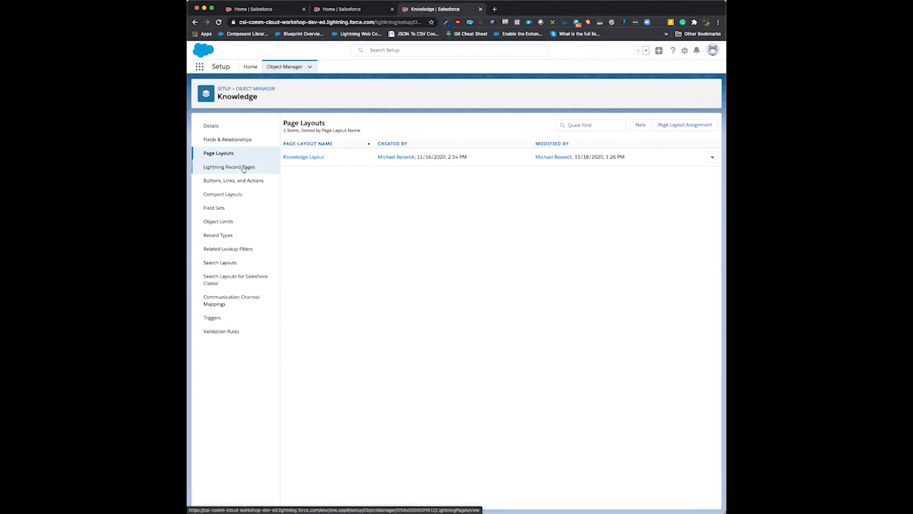
View the details of the existing Knowledge Lightning Page and return to the list of Lightning record pages.
left_click(243, 168)
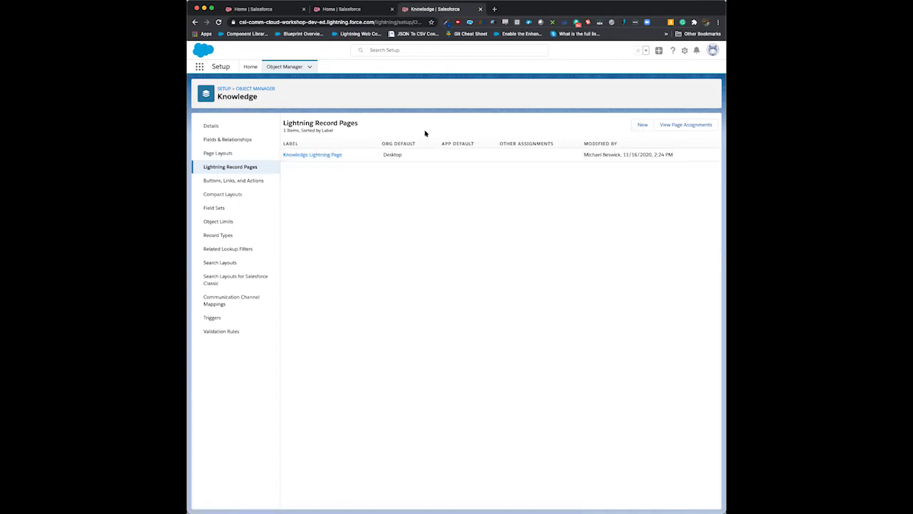
left_click(326, 156)
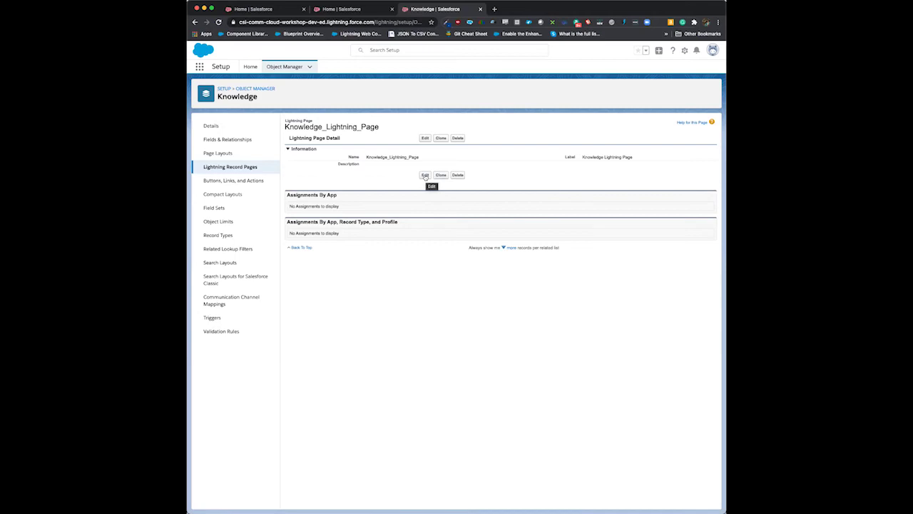
left_click(231, 167)
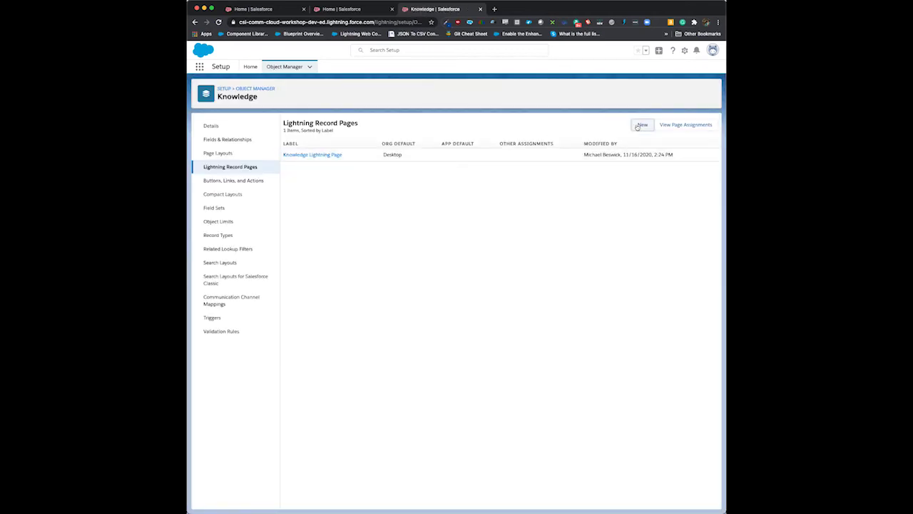
Start a new Lightning record page labelled "Demo Knowledge Page 2" for the Knowledge object.
left_click(641, 125)
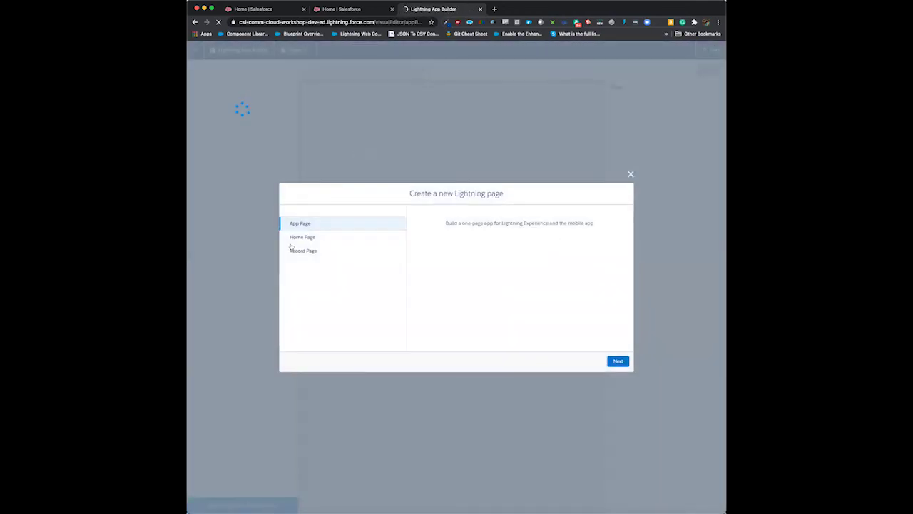
left_click(307, 252)
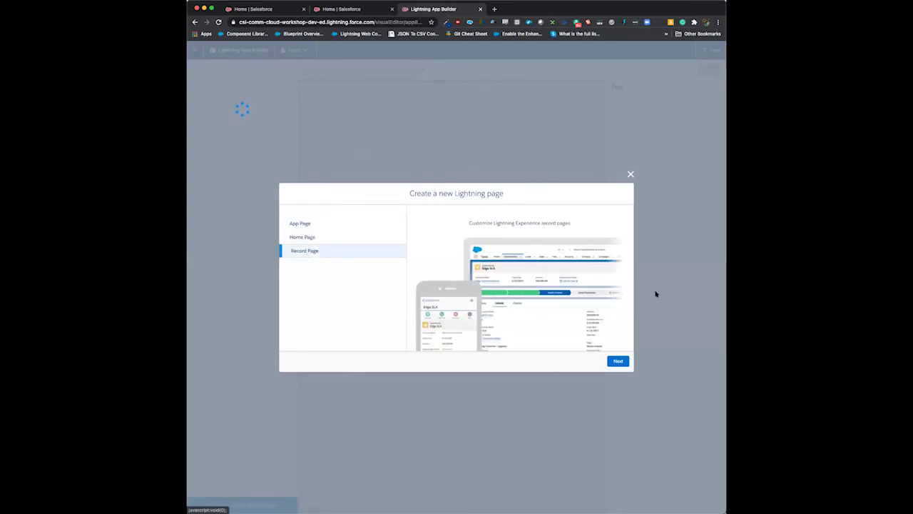
left_click(618, 361)
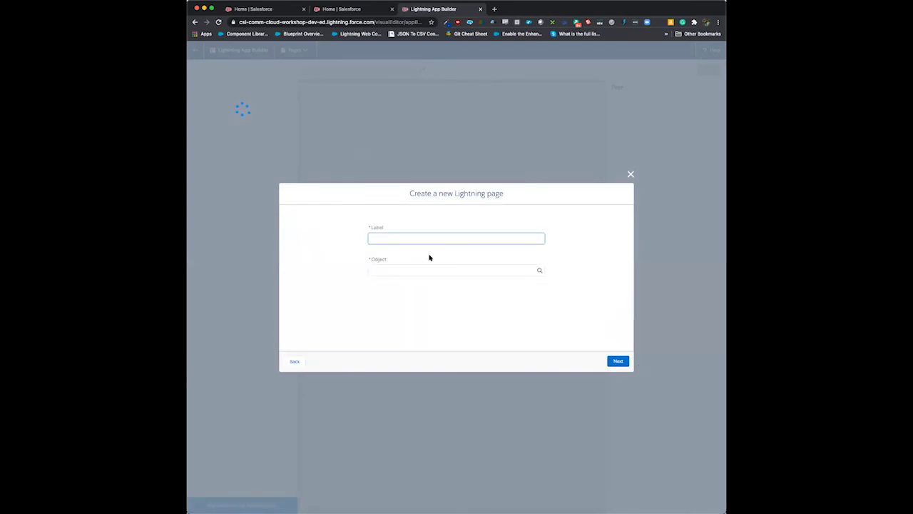
type("Demo Knowledge Page 2")
key("Tab")
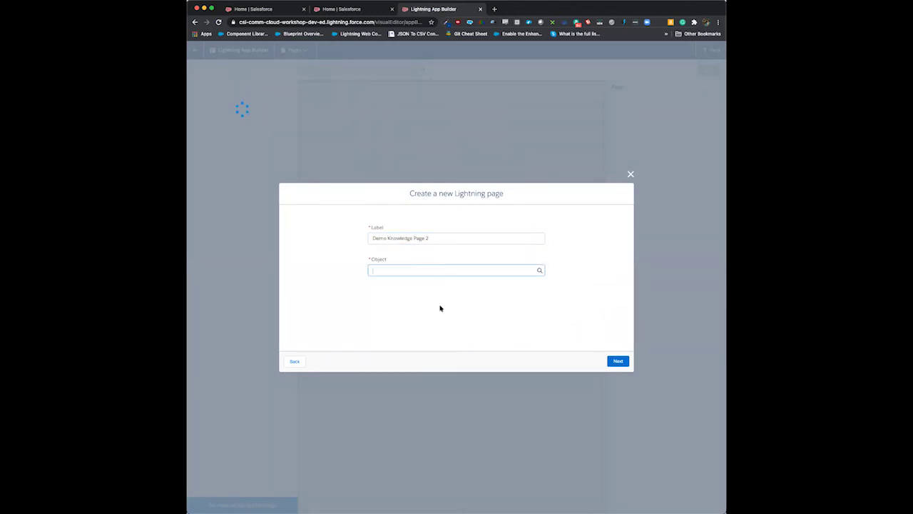
type("know")
left_click(398, 286)
left_click(618, 361)
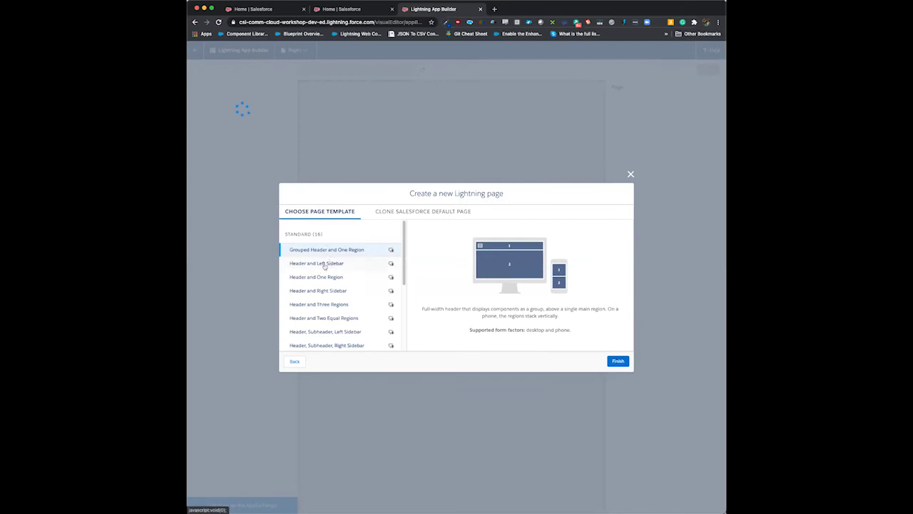
Create the page with the Header and Right Sidebar template and dismiss the introductory tip.
scroll(324, 269, "down", 1)
scroll(324, 269, "down", 1)
left_click(325, 284)
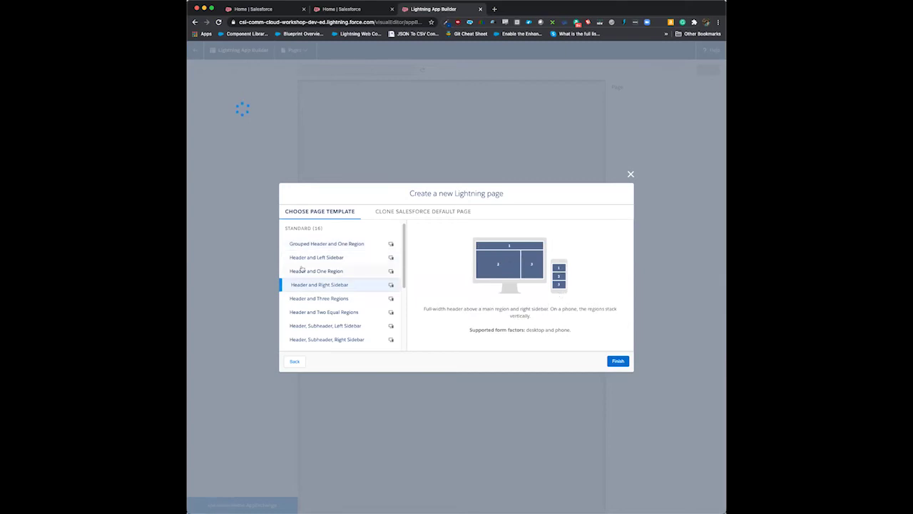
left_click(617, 360)
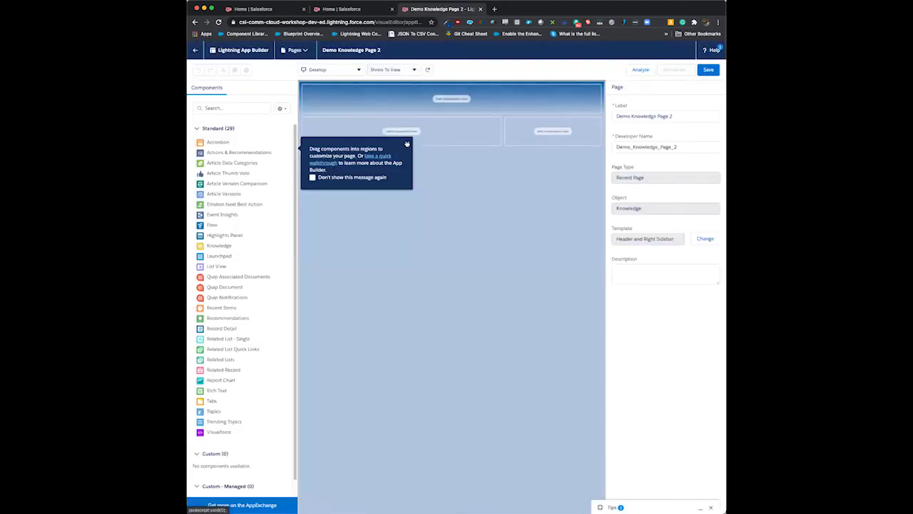
left_click(407, 144)
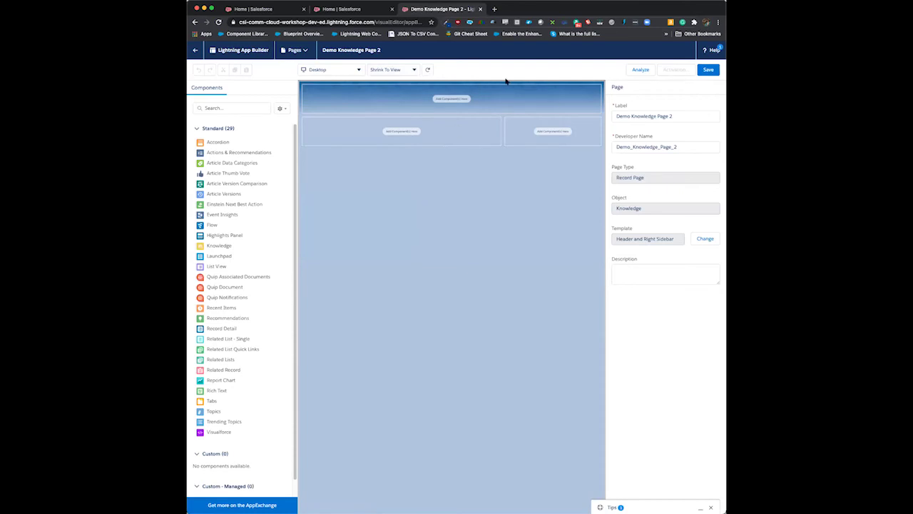
Find the Highlights Panel component and place it in the page's header region.
left_click(242, 106)
type("high")
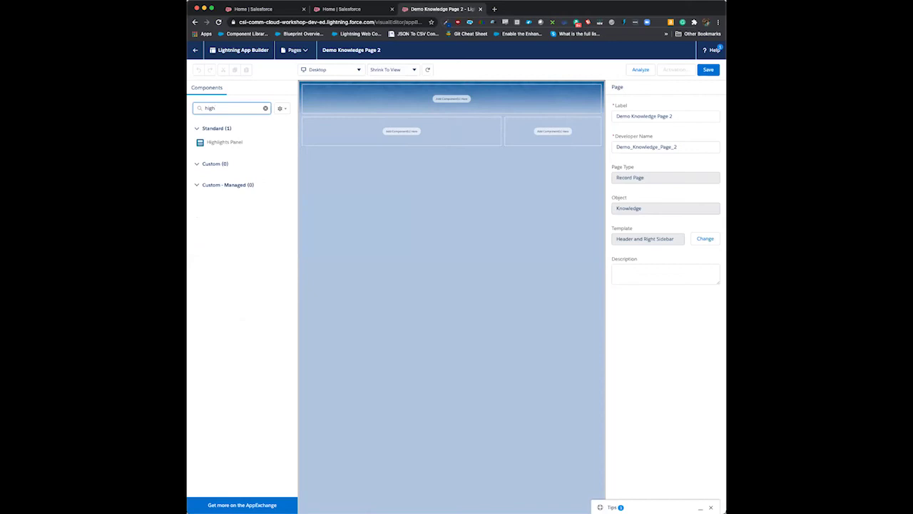
left_click_drag(204, 143, 370, 101)
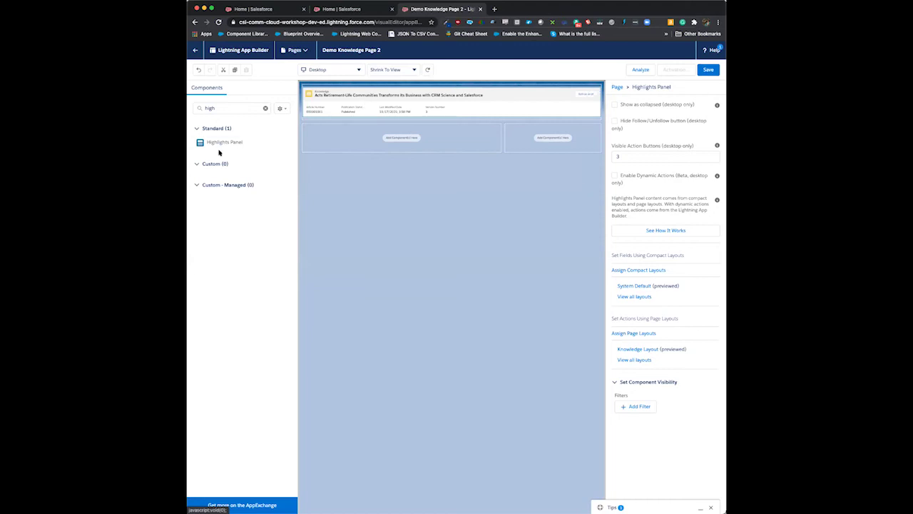
Find the Record Detail component and place it in the main region below the header.
left_click(224, 107)
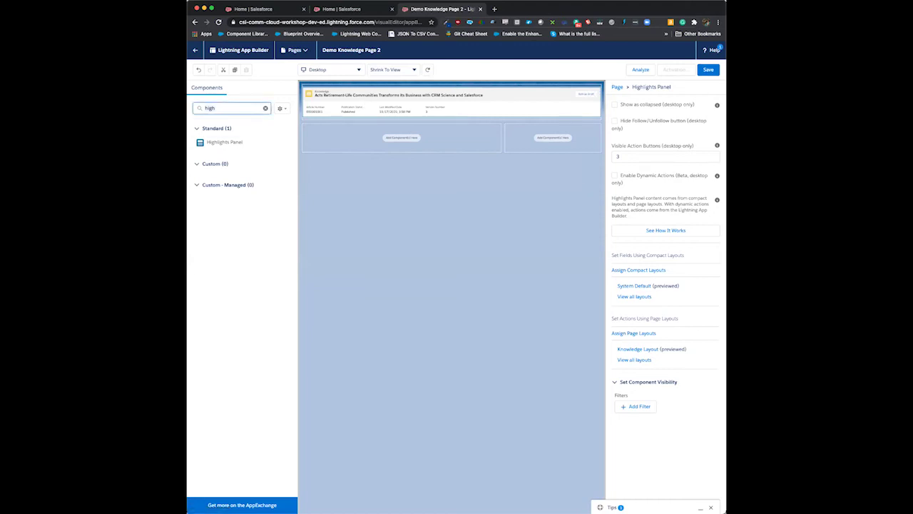
key("super+a")
type("detail")
left_click_drag(214, 143, 423, 161)
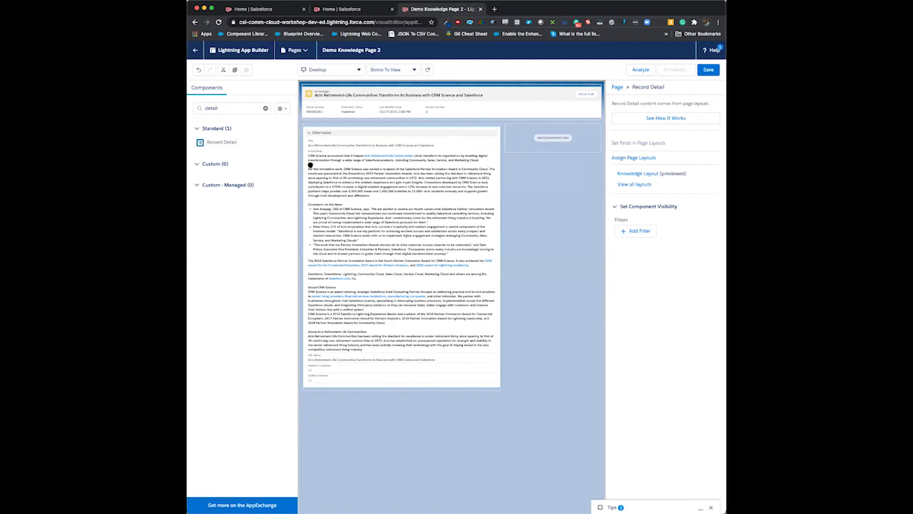
Find the Article Data Categories component and place it in the page's right sidebar region.
double_click(226, 107)
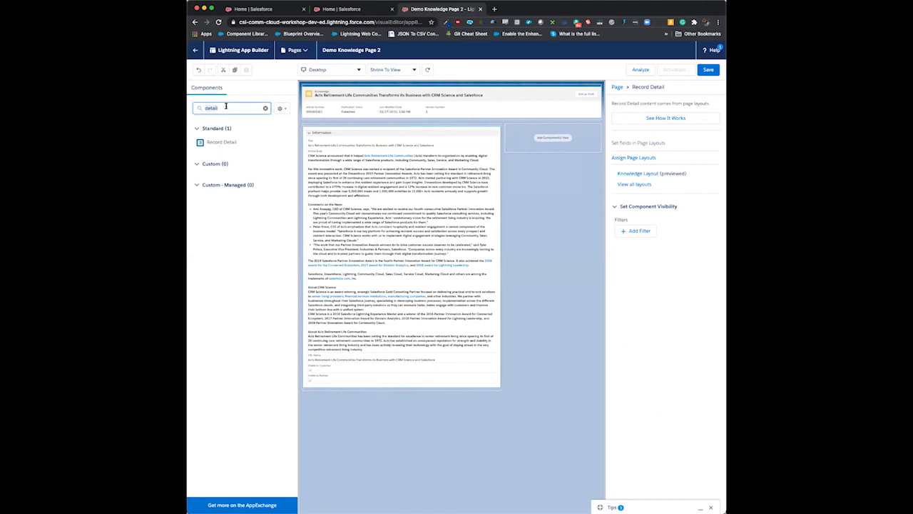
type("cat")
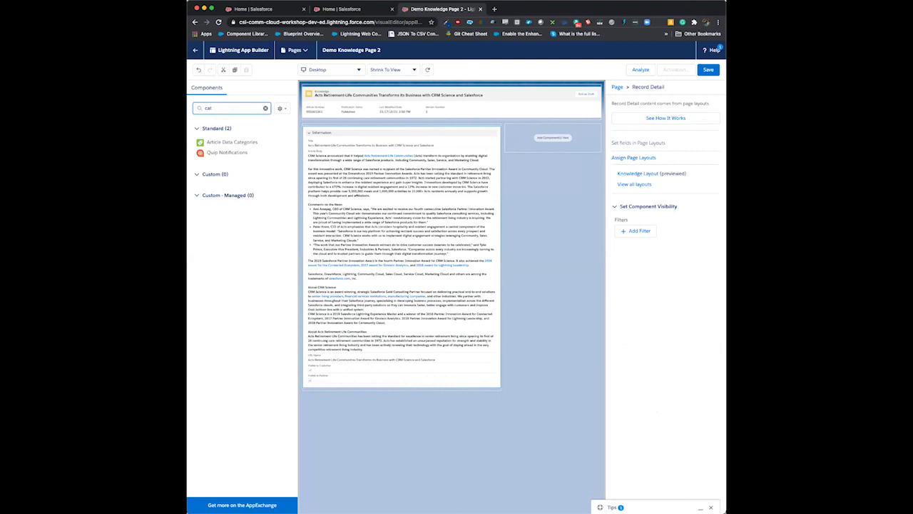
key("BackSpace")
key("BackSpace")
key("BackSpace")
type("data")
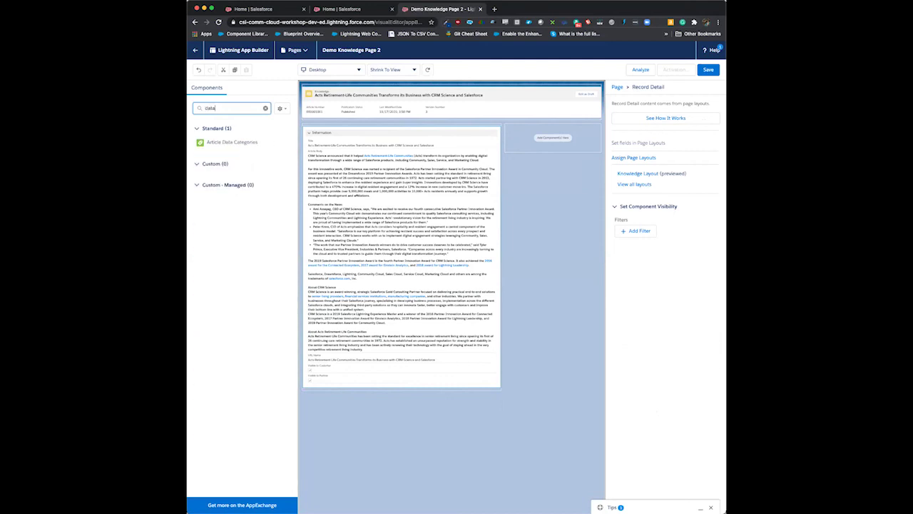
left_click_drag(235, 143, 540, 139)
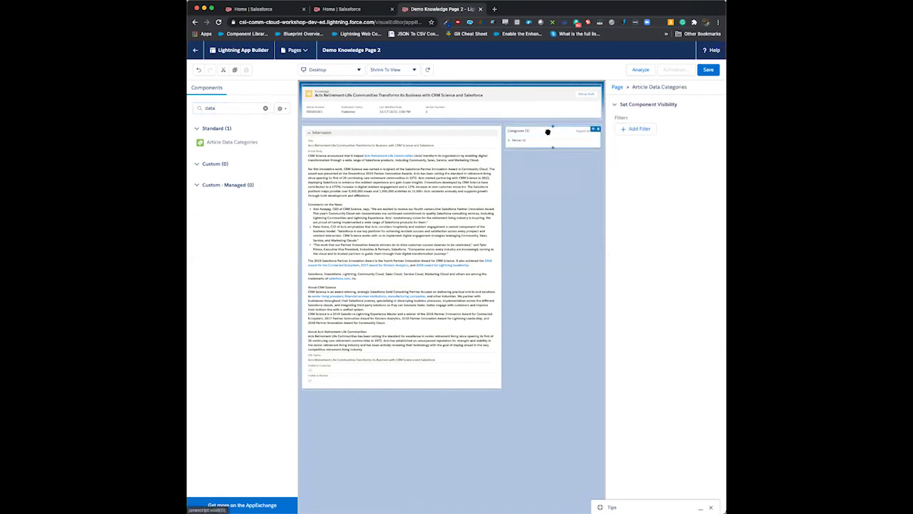
Save the page without activating it or assigning it as org default, and leave the Lightning App Builder.
left_click(709, 70)
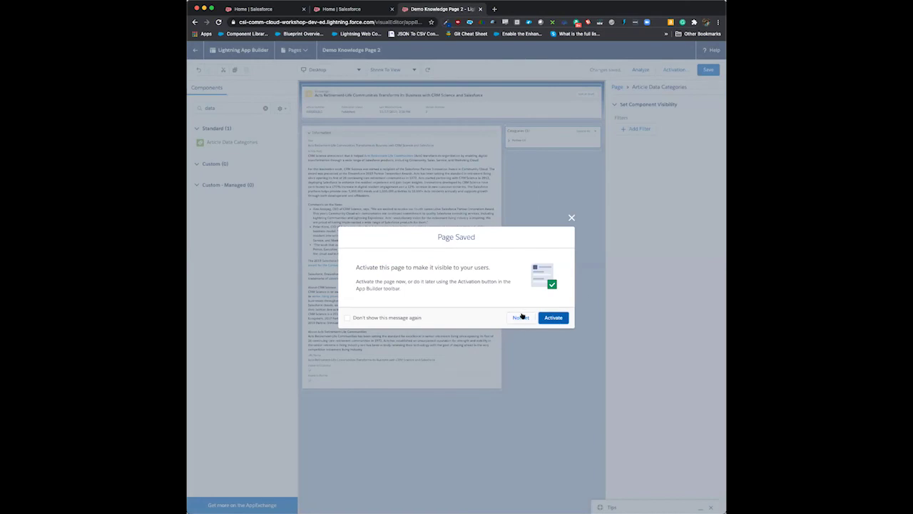
left_click(520, 319)
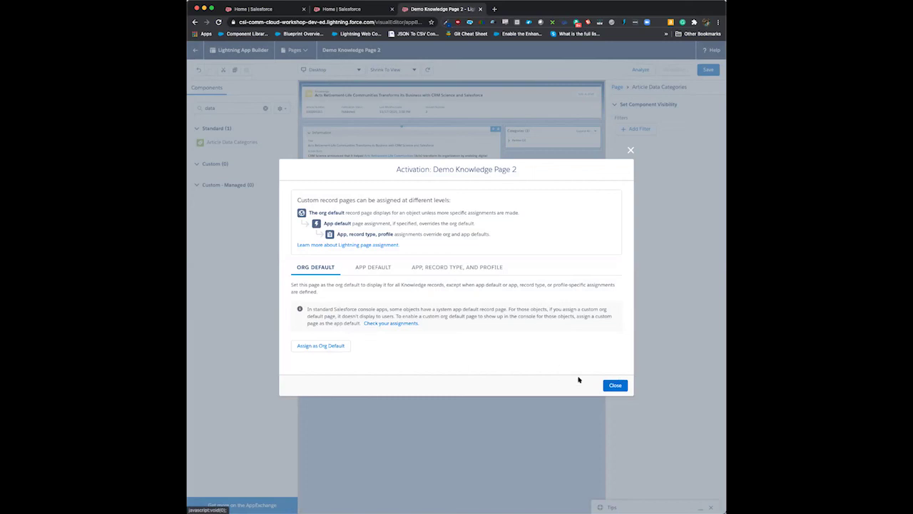
left_click(615, 386)
left_click(196, 51)
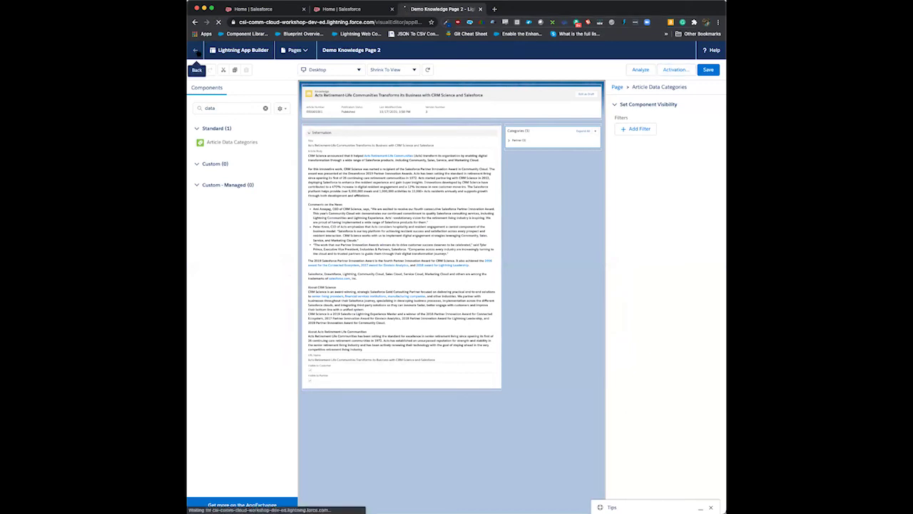